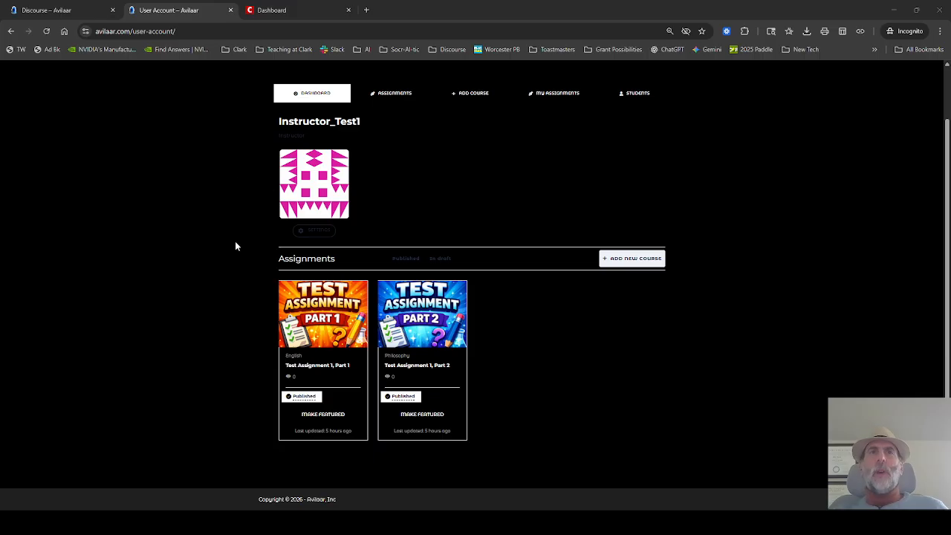
scroll(237, 245, up, 1)
scroll(240, 249, down, 1)
scroll(242, 255, up, 1)
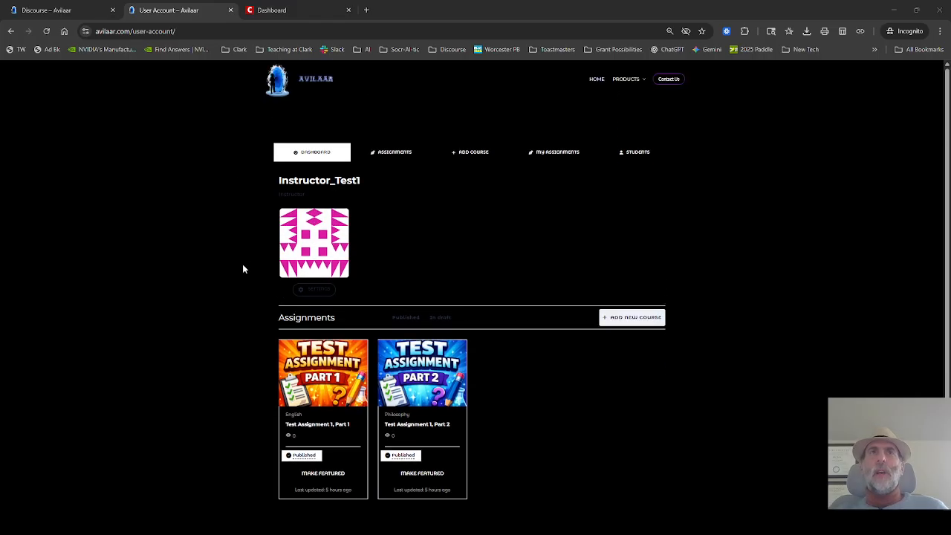
scroll(244, 268, down, 1)
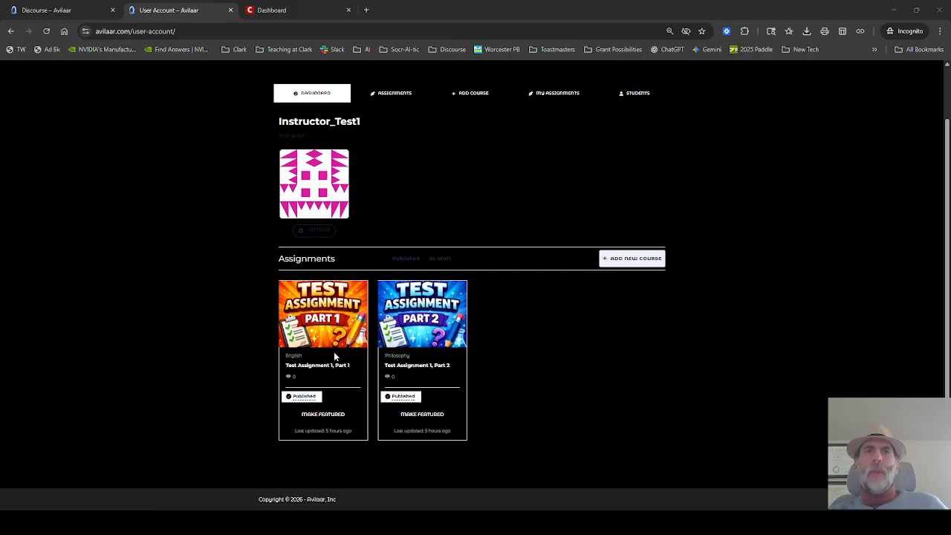
Open the student management page for Test Assignment 1, Part 1
click(302, 396)
click(302, 396)
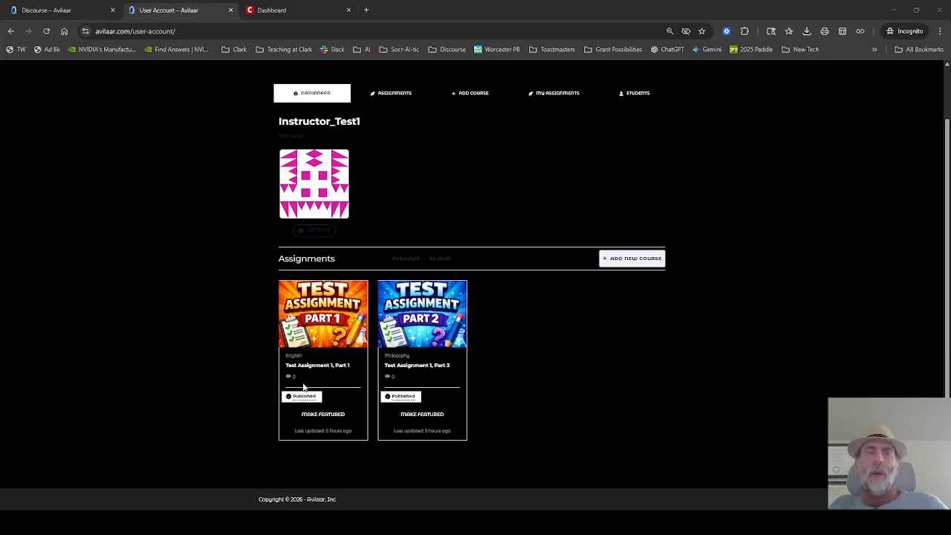
click(302, 397)
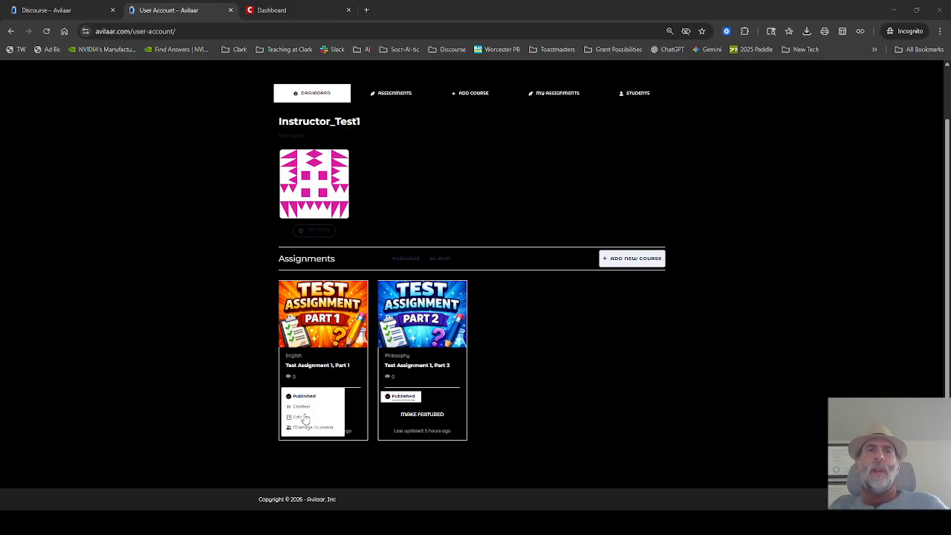
click(306, 428)
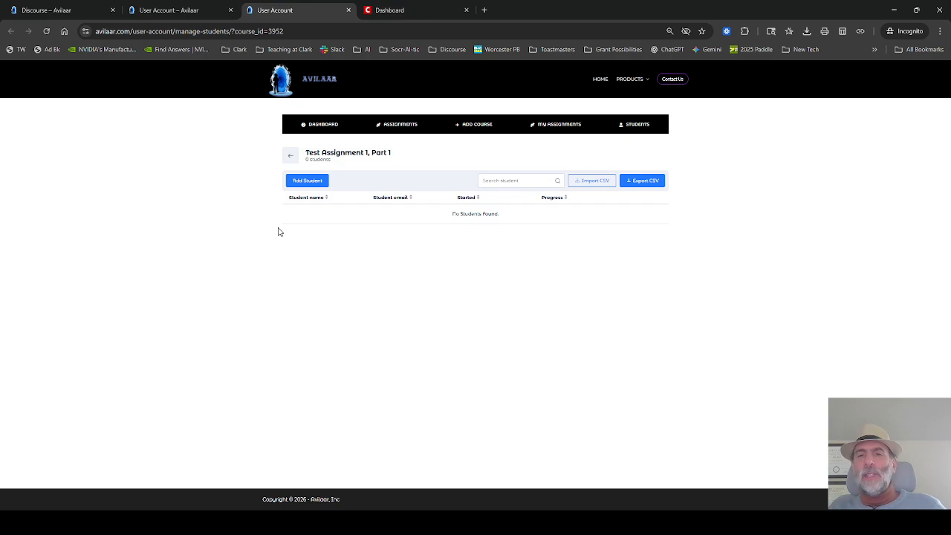
click(312, 182)
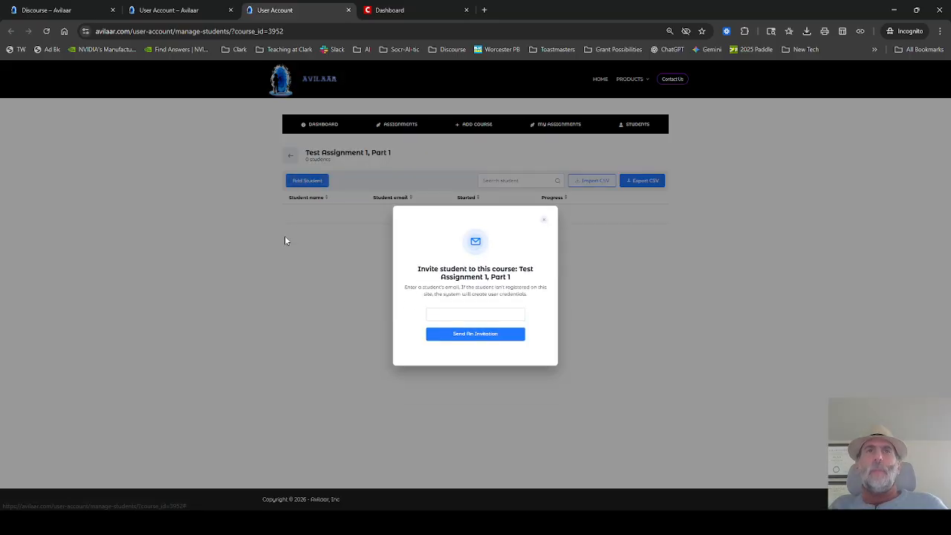
click(454, 312)
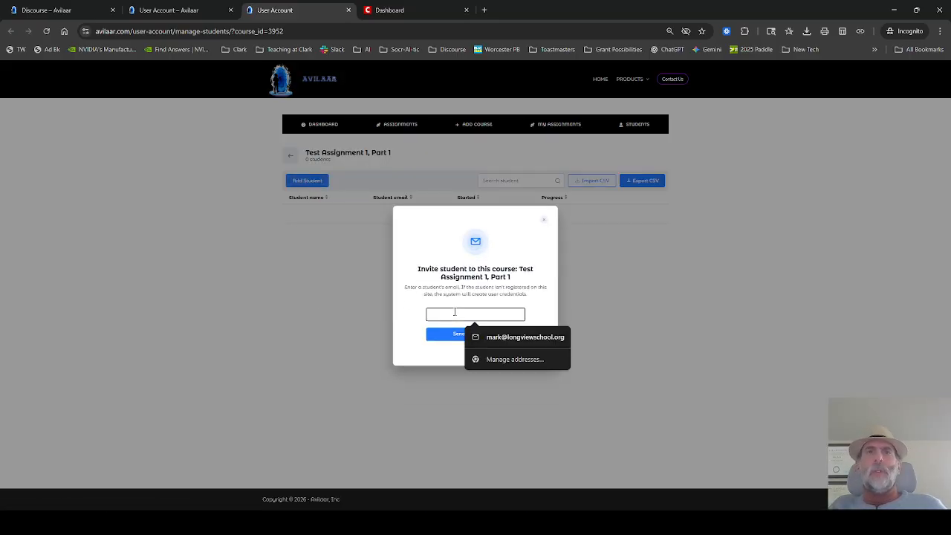
click(500, 338)
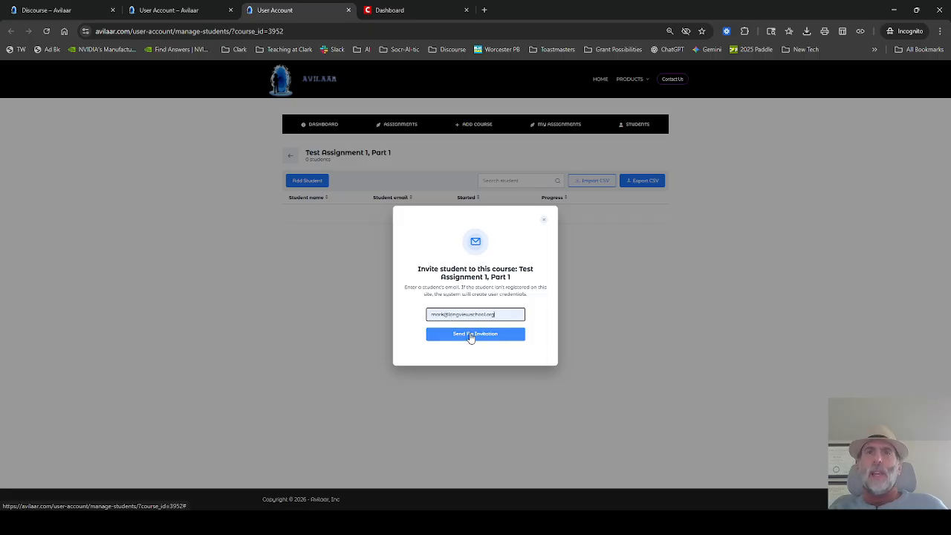
click(544, 220)
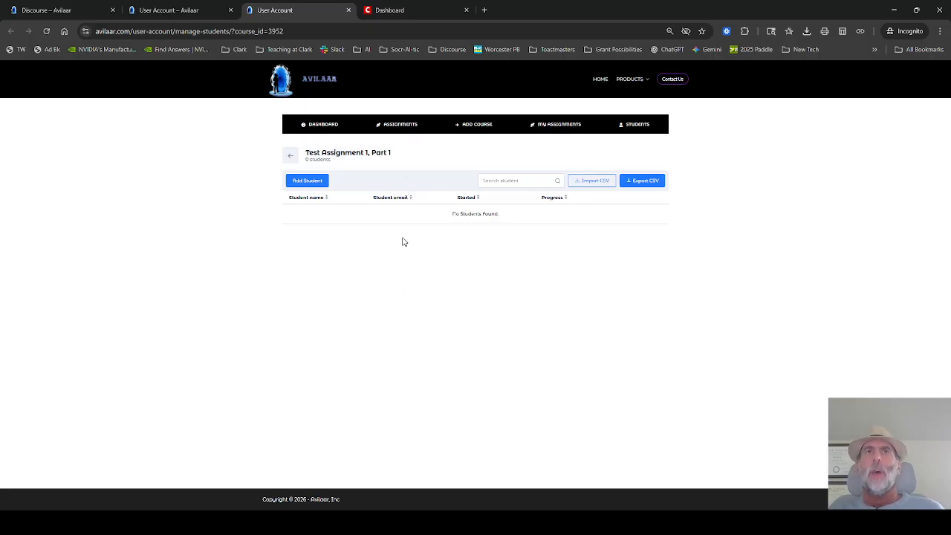
Switch to Canvas and open the Course Analytics reports for the ETHICS, GOV& SOCI IMPACT OF AI course
click(396, 10)
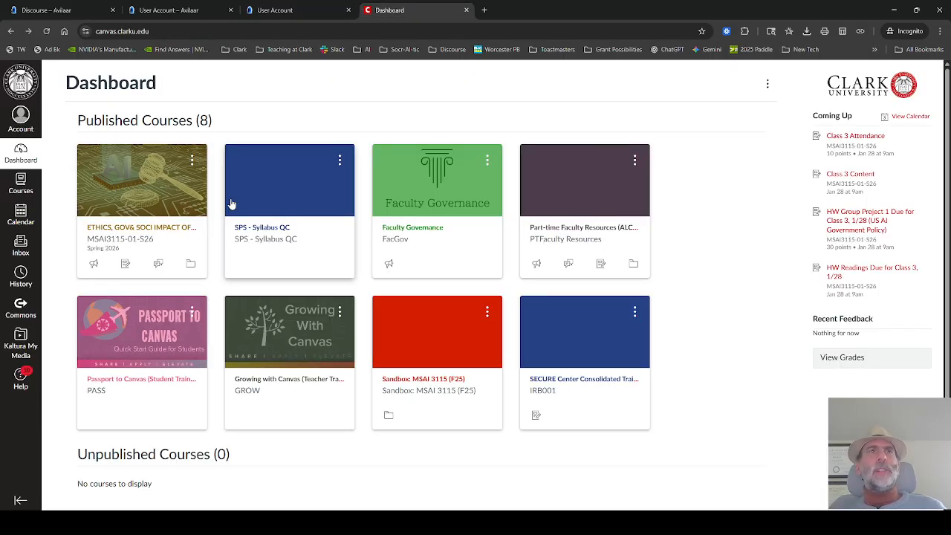
click(125, 228)
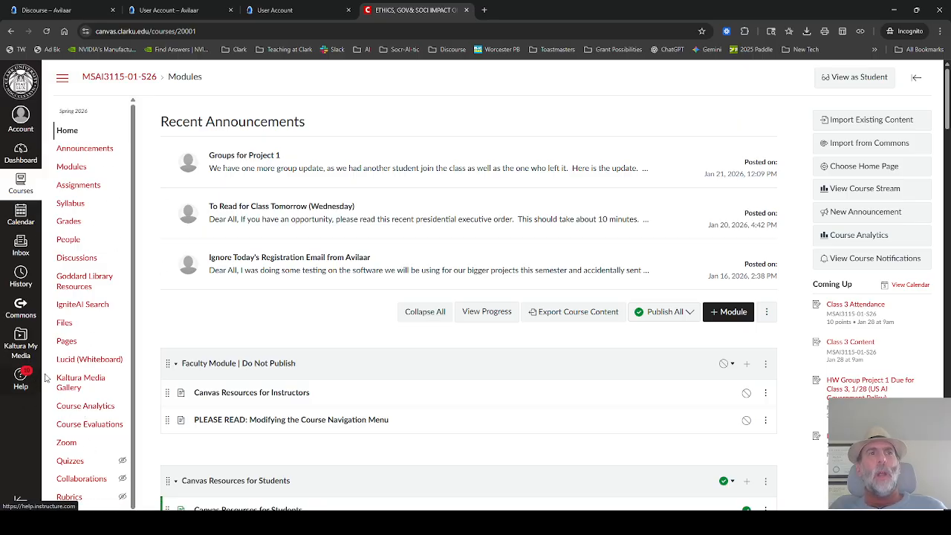
click(80, 410)
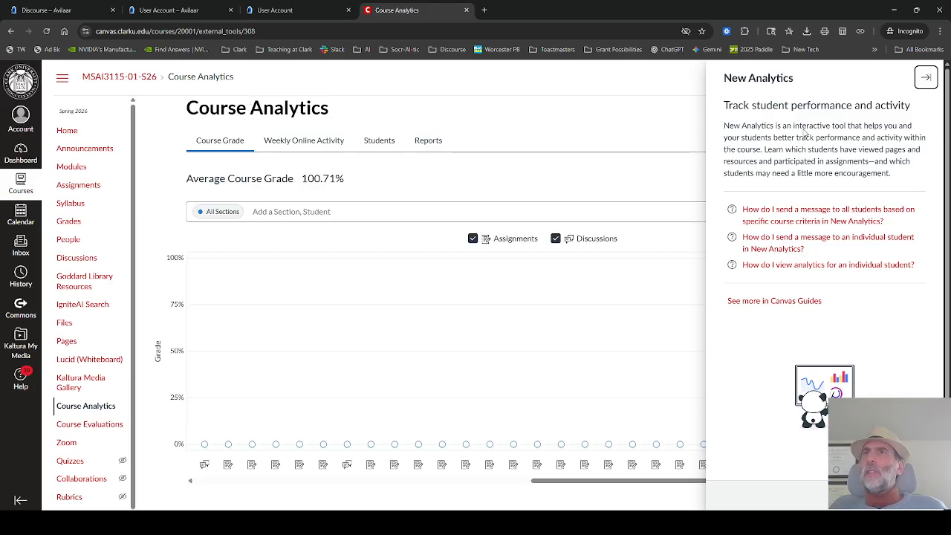
click(926, 78)
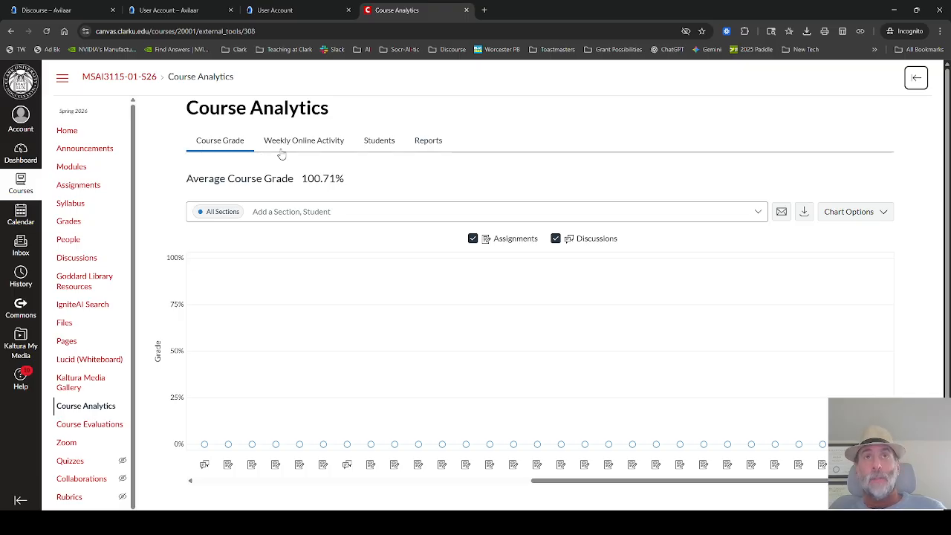
click(428, 143)
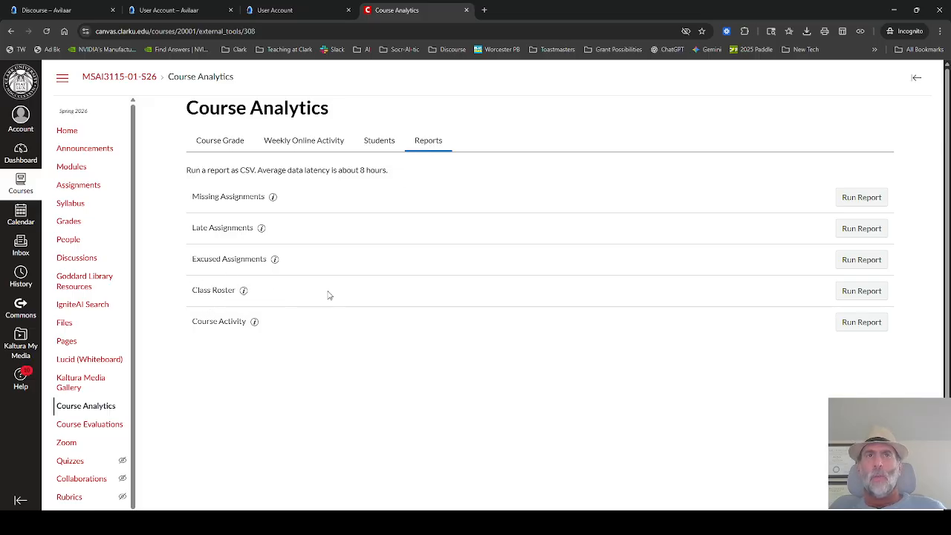
Run the Class Roster report and save it in Downloads as roster 1-23-2026 (1)
click(852, 295)
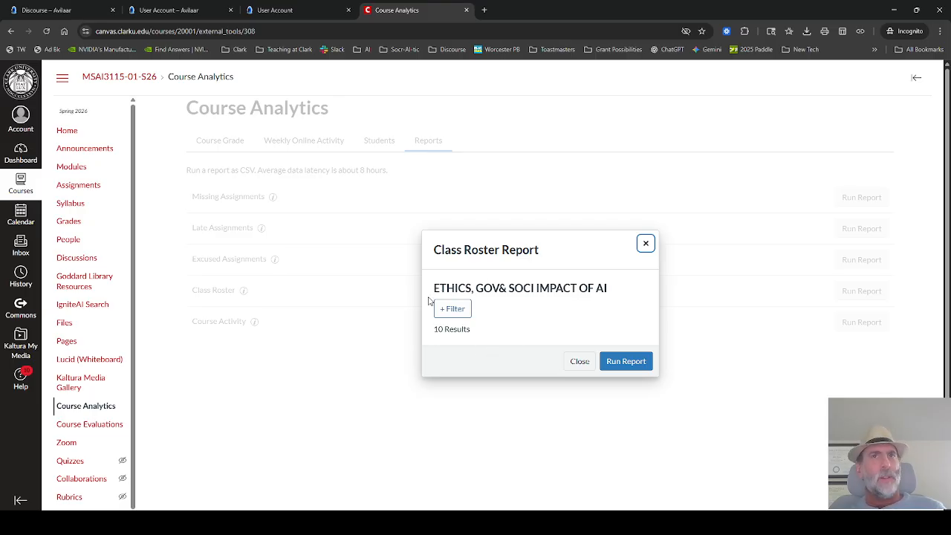
click(620, 365)
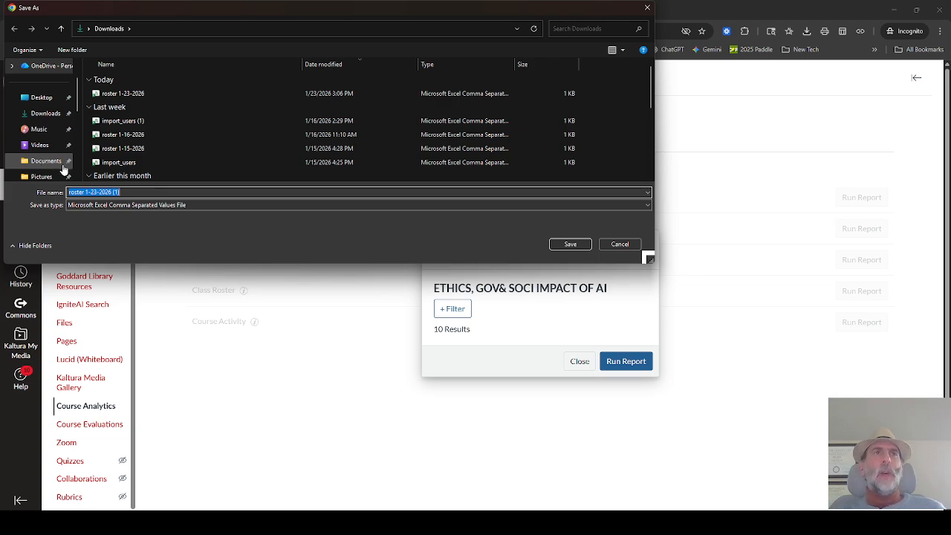
click(43, 119)
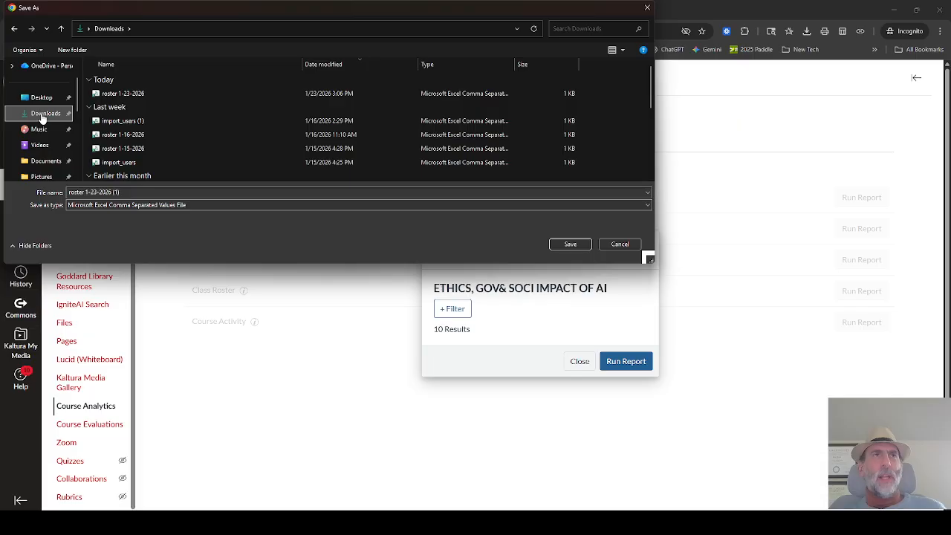
click(106, 193)
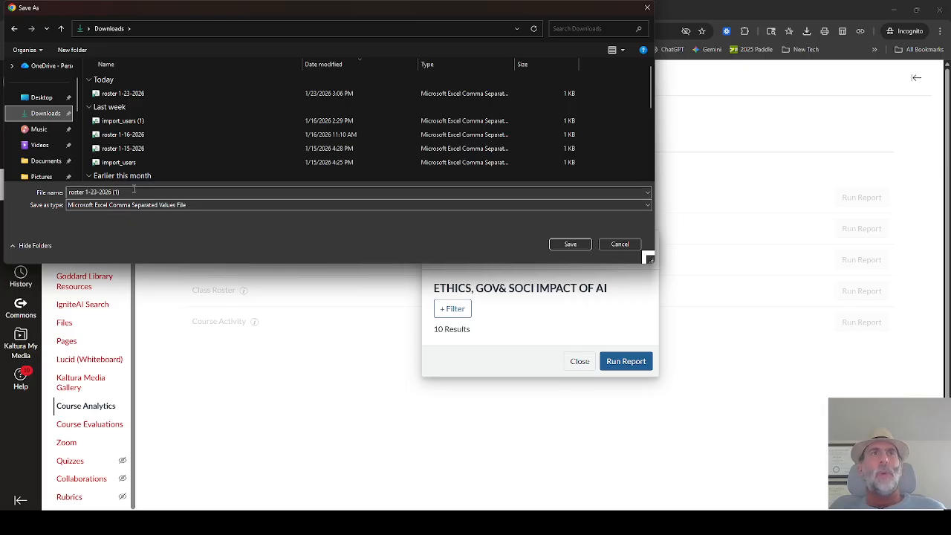
click(569, 245)
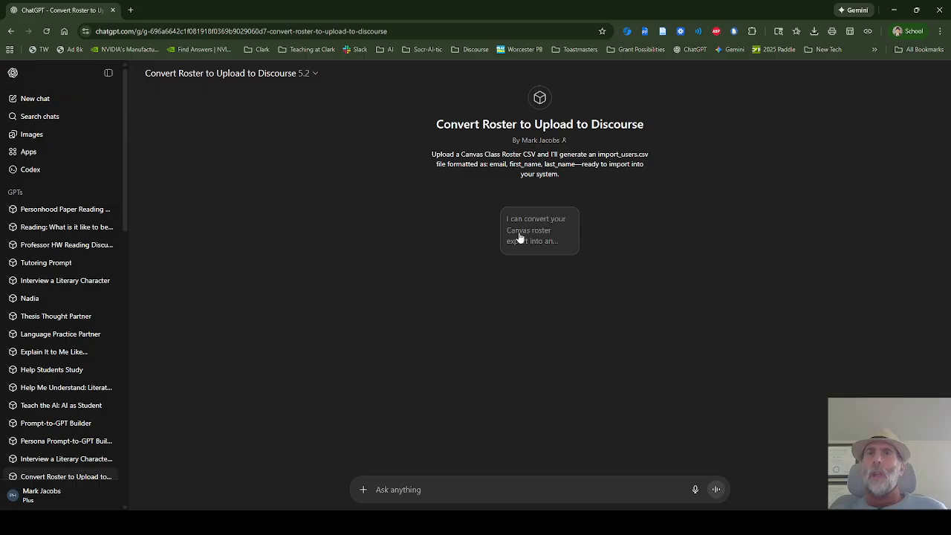
Convert roster 1-23-2026 (1).csv with ChatGPT's Convert Roster to Upload to Discourse GPT and download the converted import_users.csv
click(562, 232)
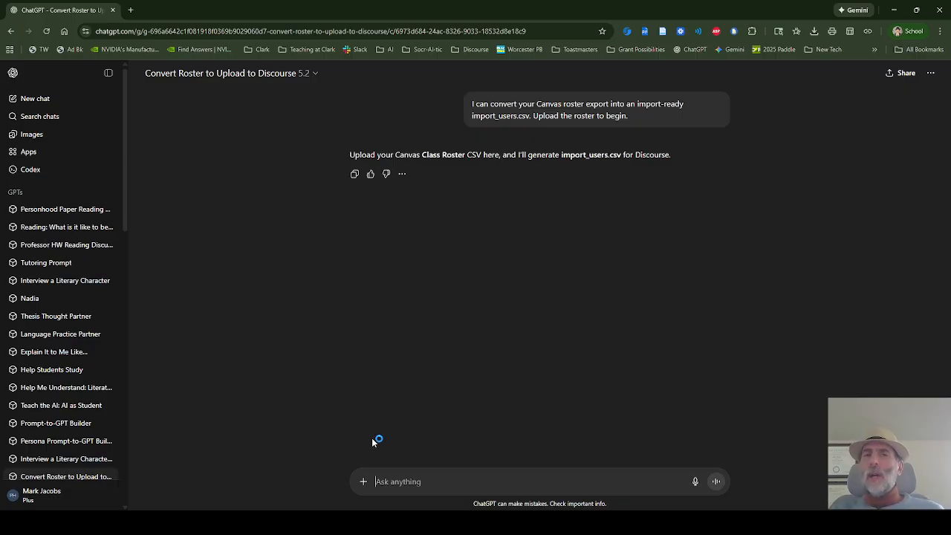
click(363, 481)
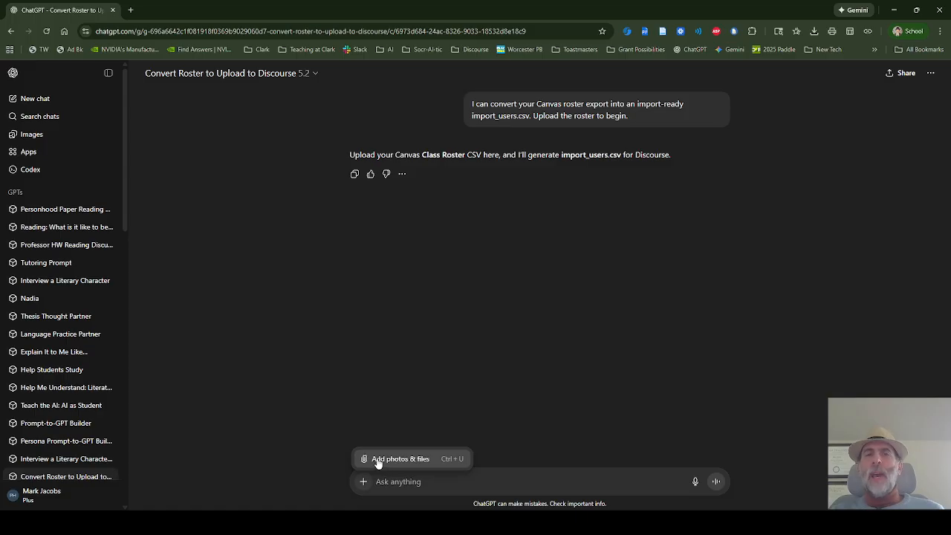
click(377, 460)
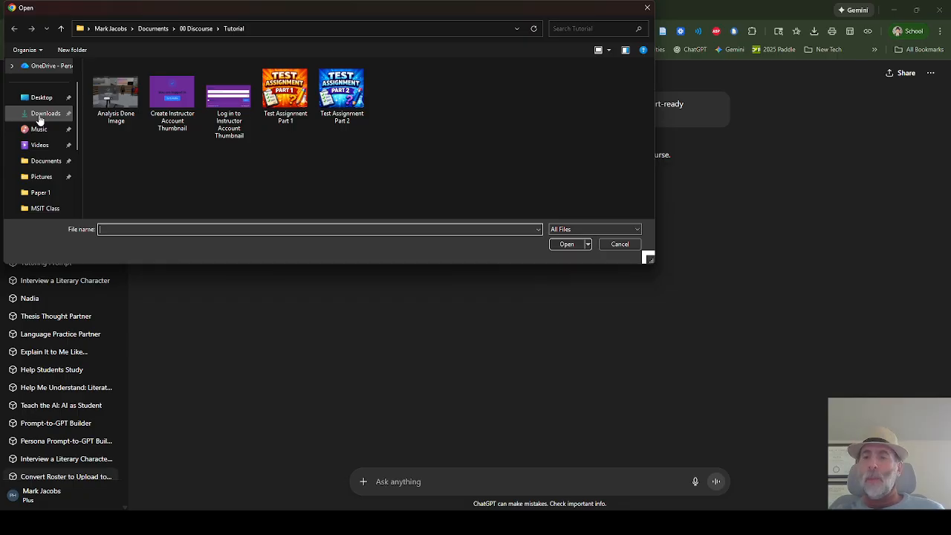
click(41, 115)
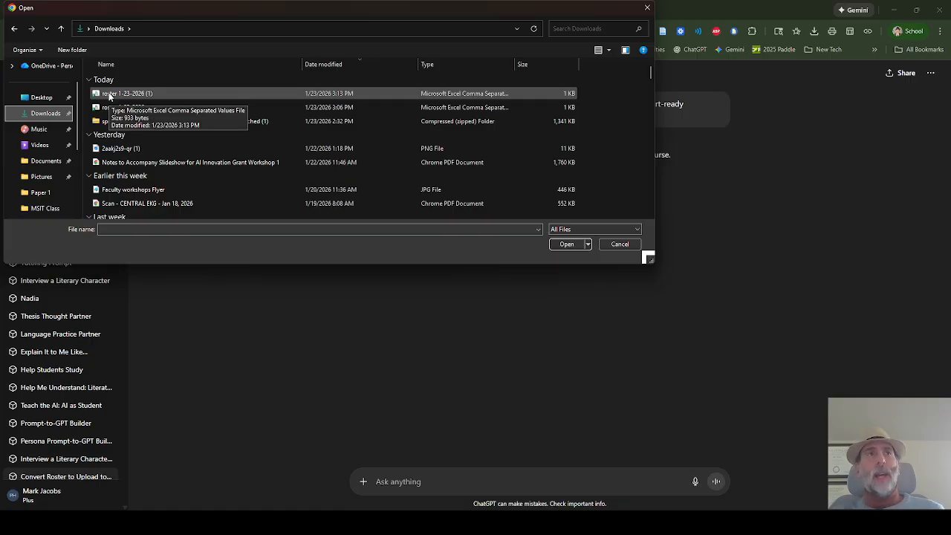
click(110, 95)
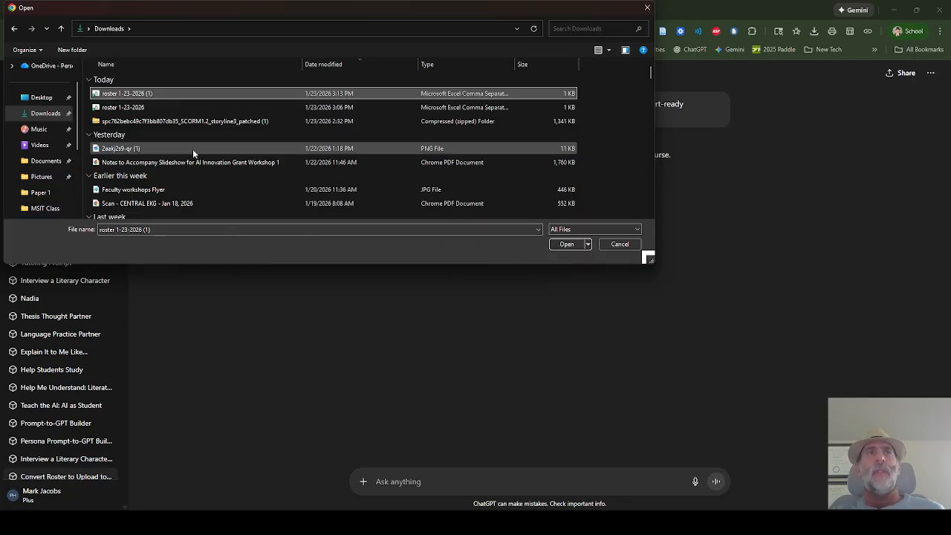
click(567, 245)
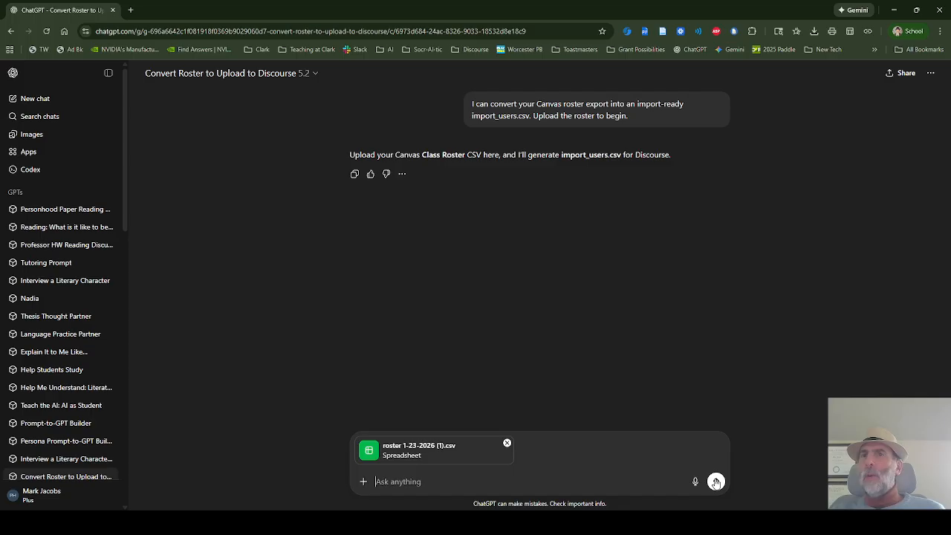
click(715, 481)
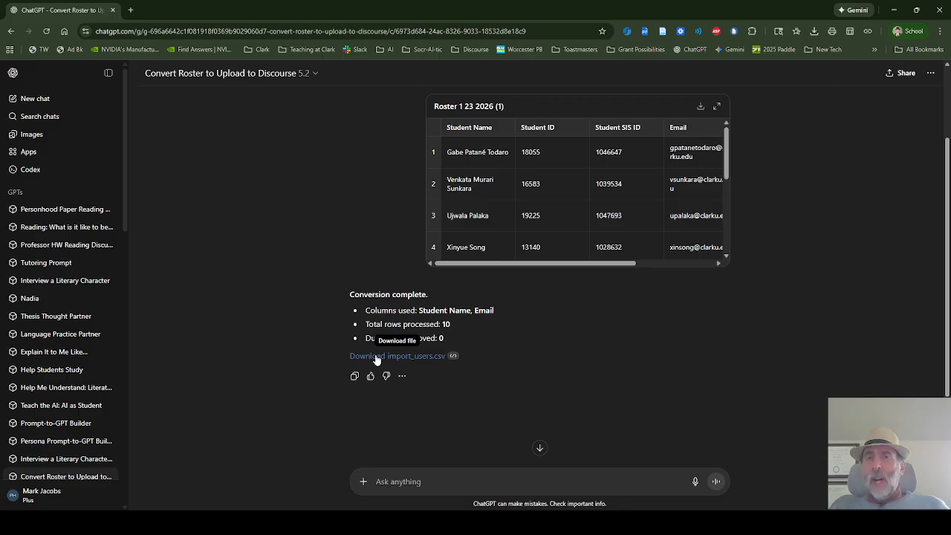
click(376, 357)
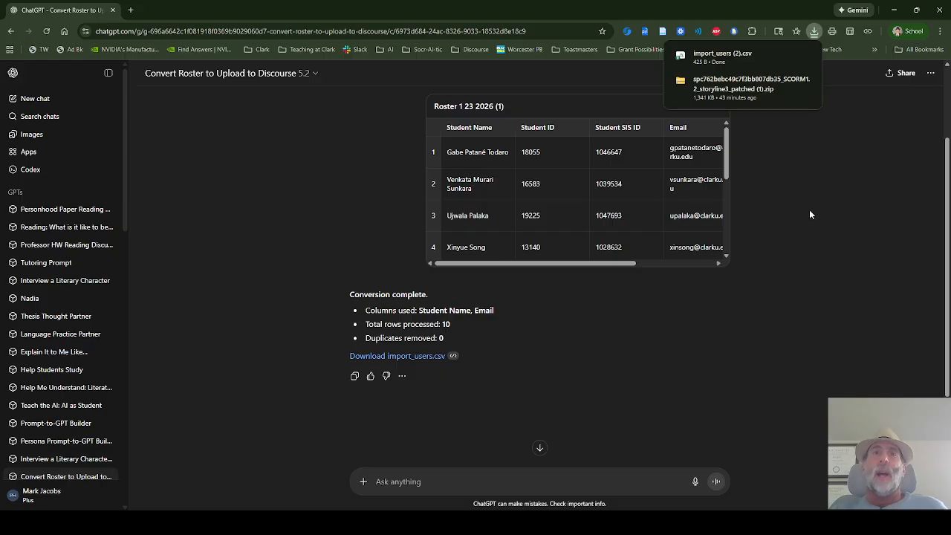
Return to Avilaar and choose import_users (2) from Downloads for the CSV student import into Test Assignment 1, Part 1
click(894, 11)
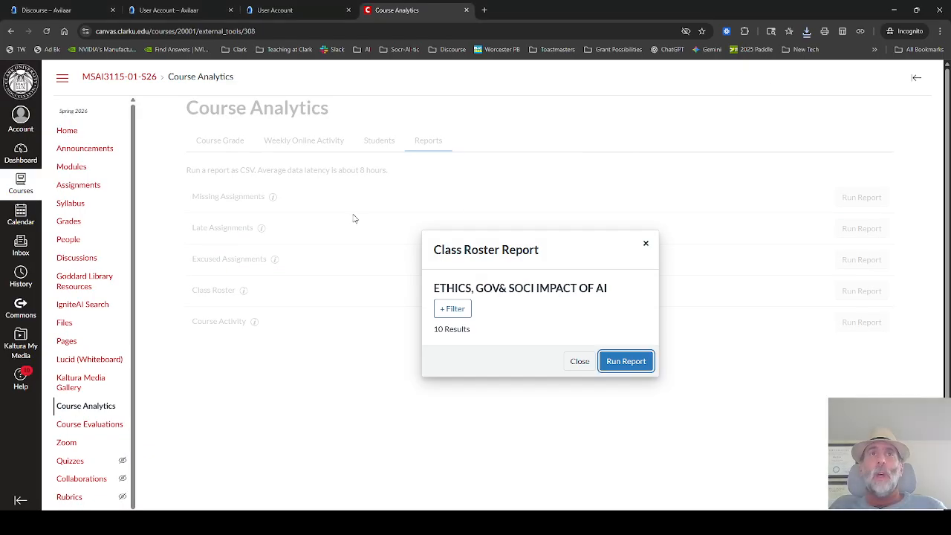
click(273, 15)
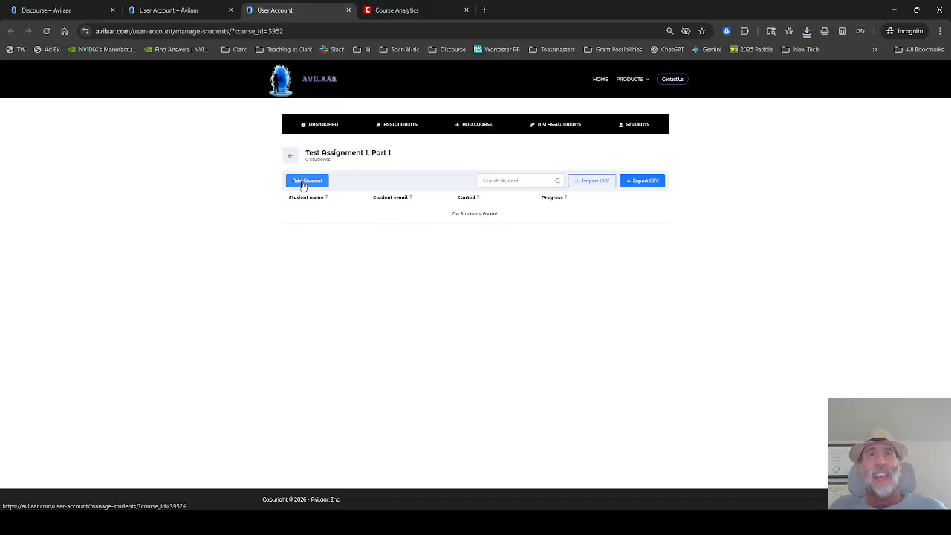
click(593, 182)
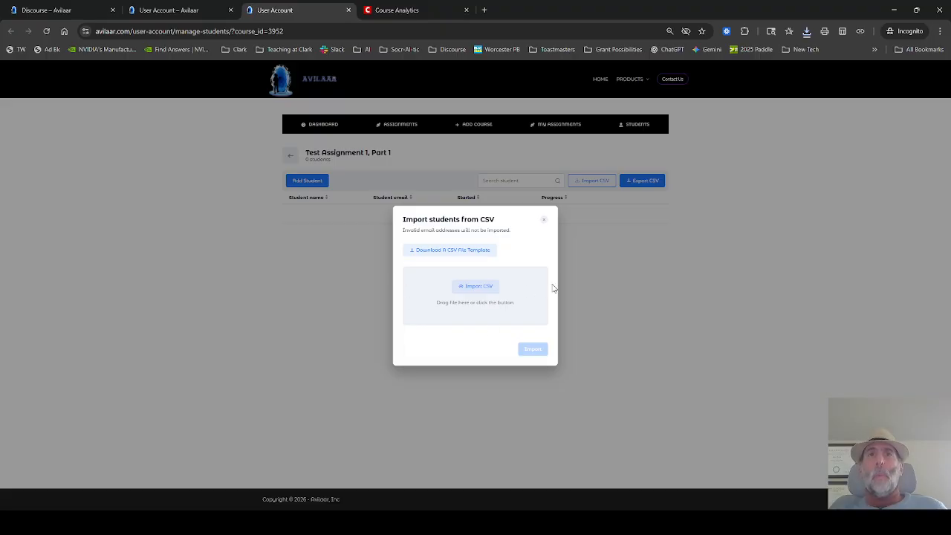
click(477, 292)
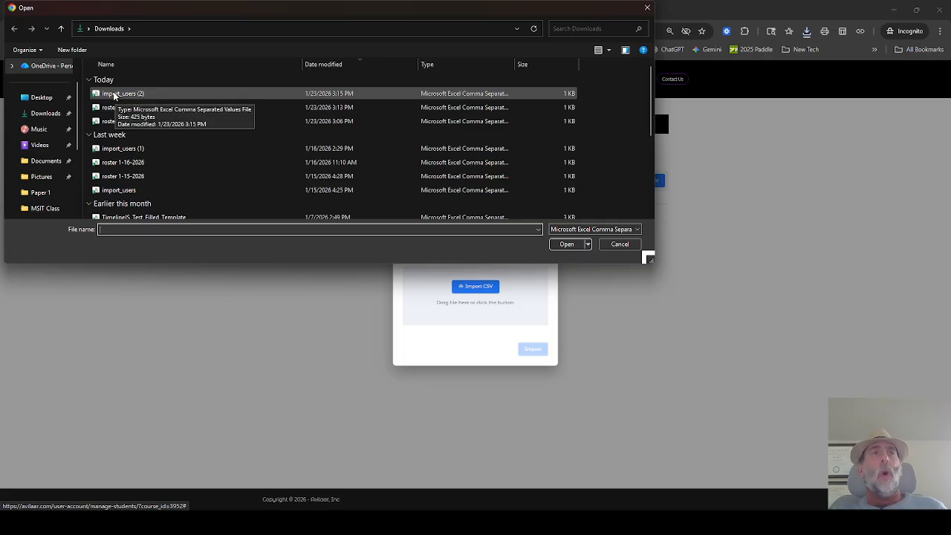
click(45, 117)
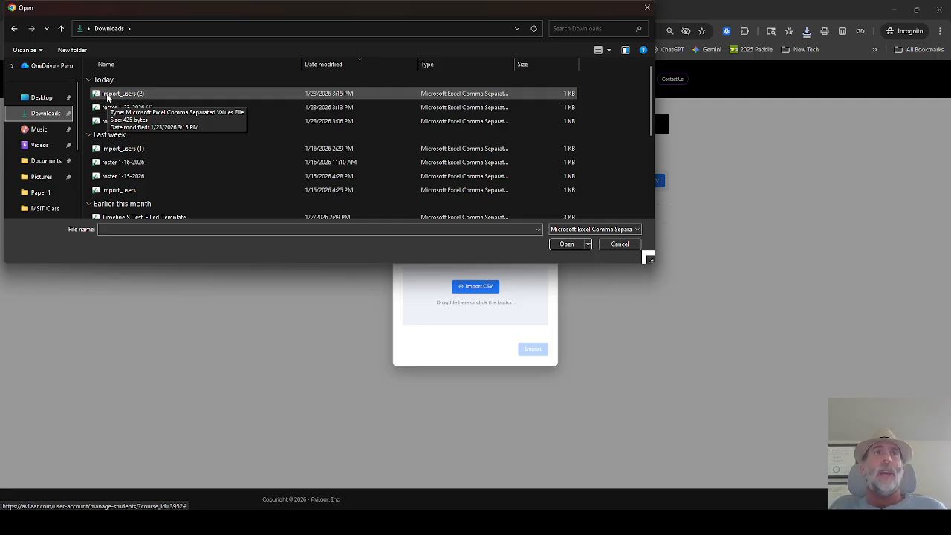
click(108, 96)
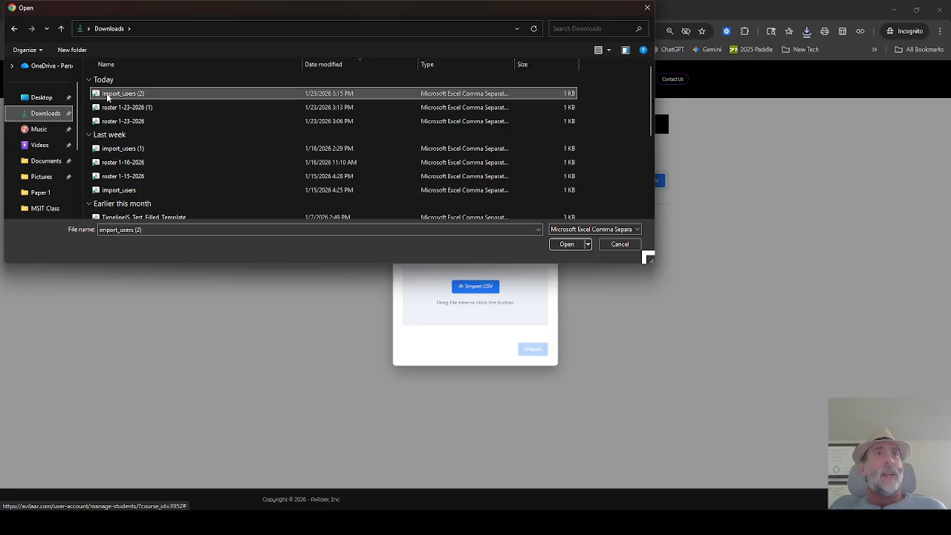
click(564, 247)
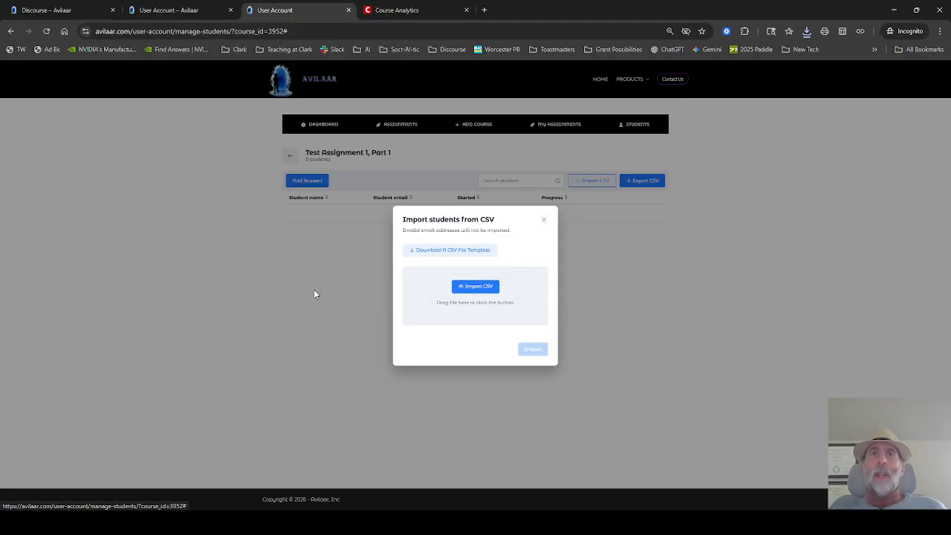